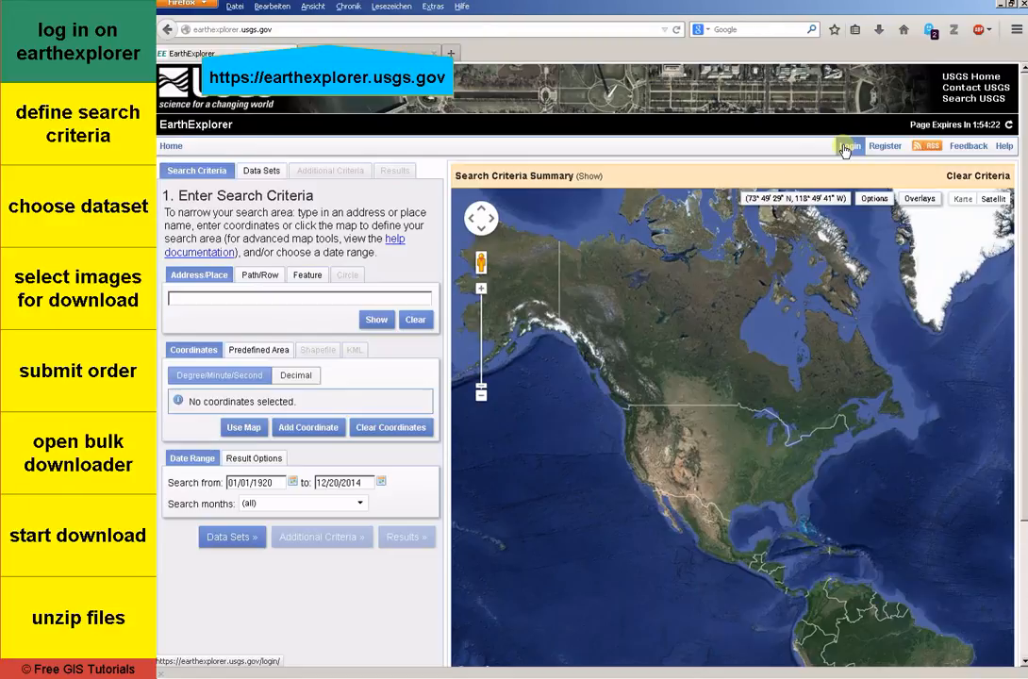
# Step: Sign in to EarthExplorer with the registered username and account password
pyautogui.click(845, 148)
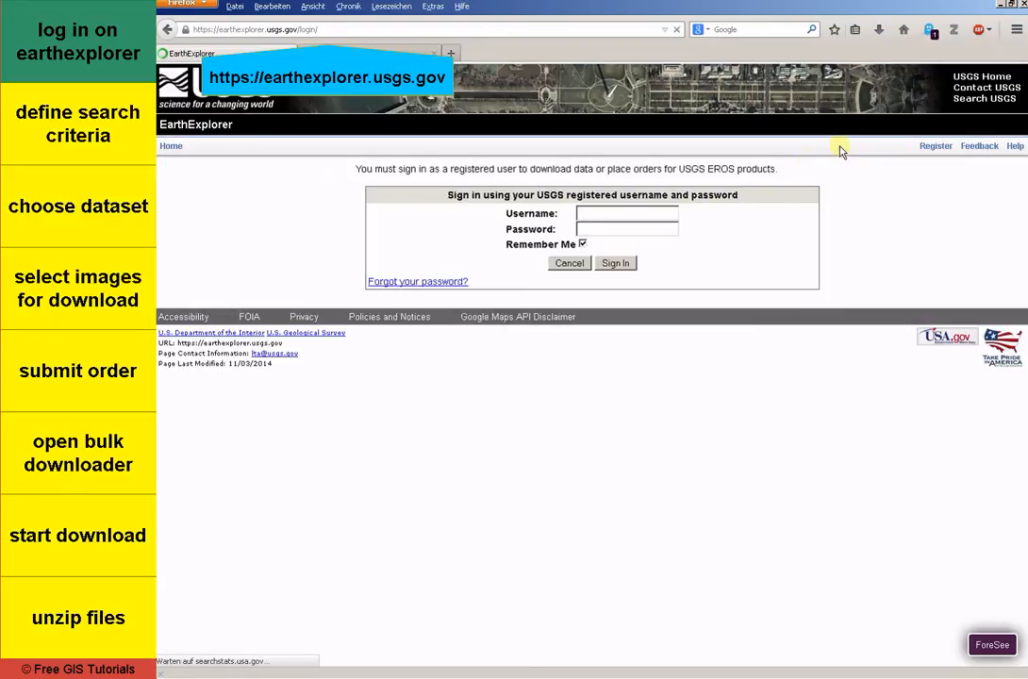
pyautogui.write('f')
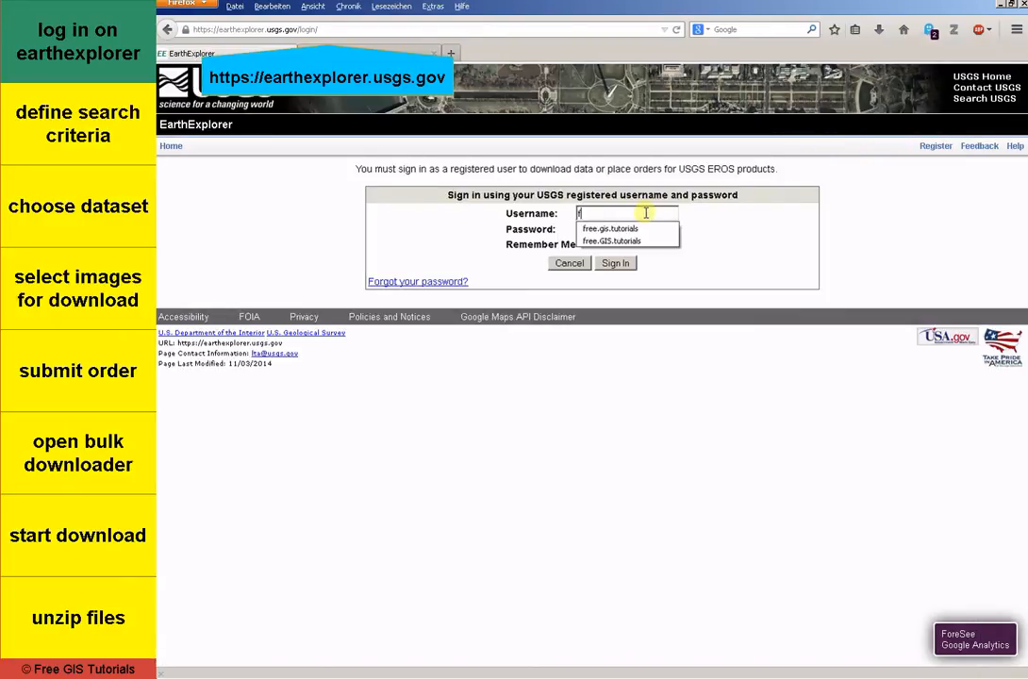
pyautogui.click(630, 240)
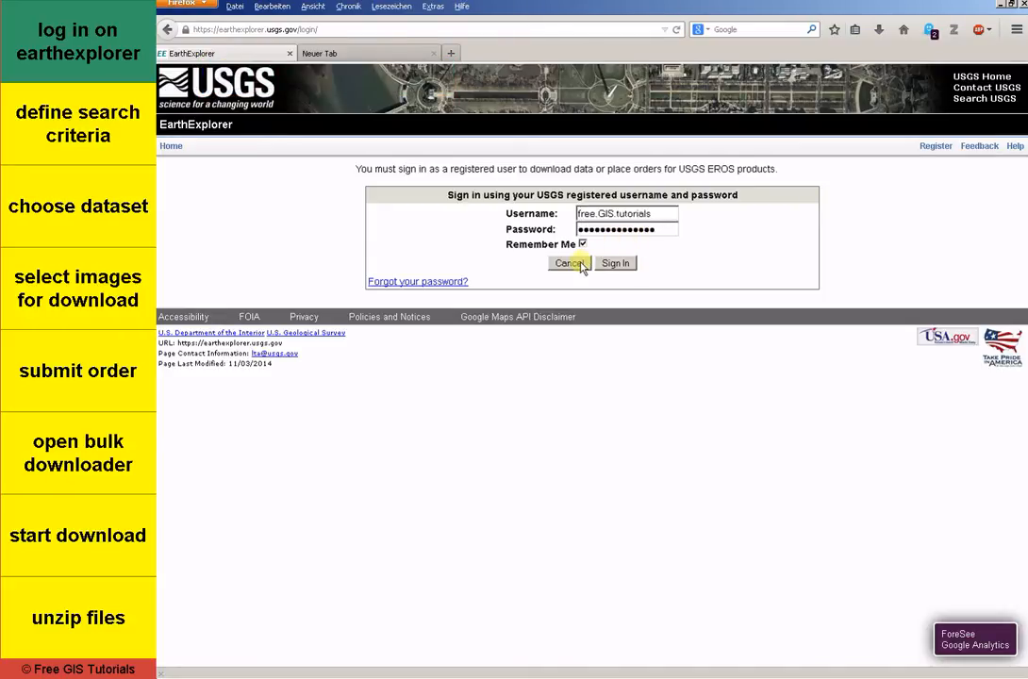
pyautogui.click(613, 263)
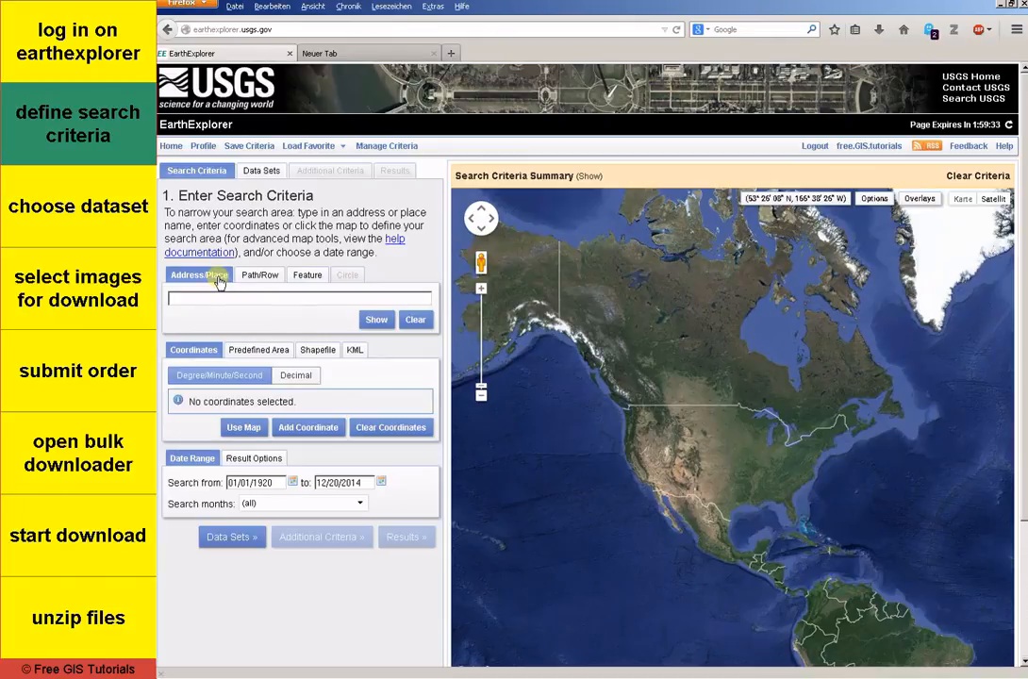
# Step: Review the Path/Row, Feature, Shapefile and KML options for defining the search area, then return to Address/Place and Coordinates
pyautogui.click(255, 281)
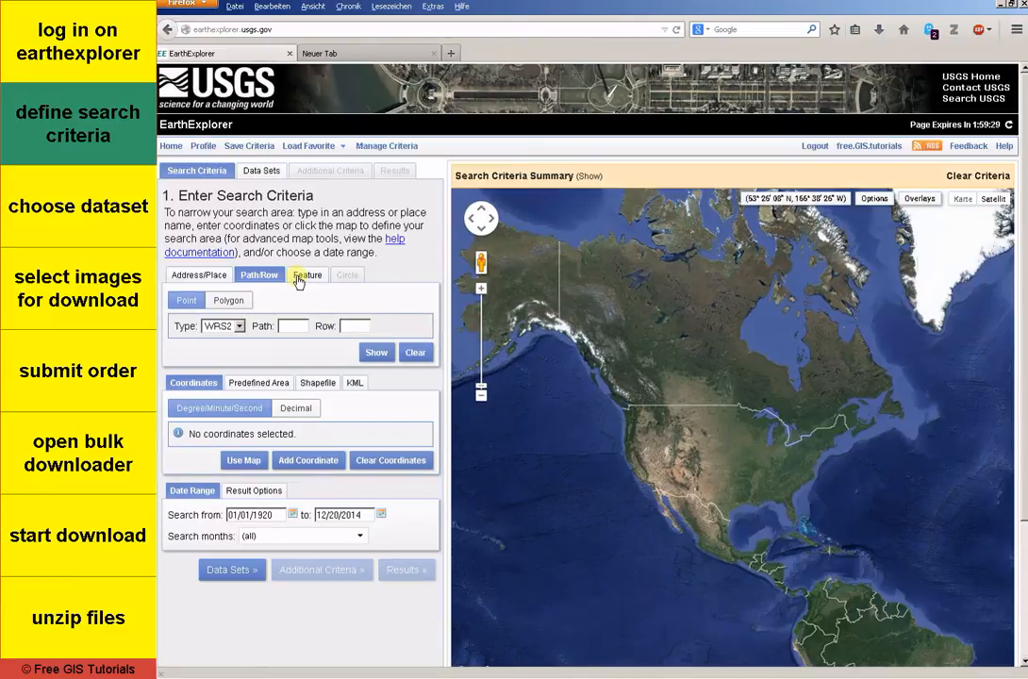
pyautogui.click(299, 281)
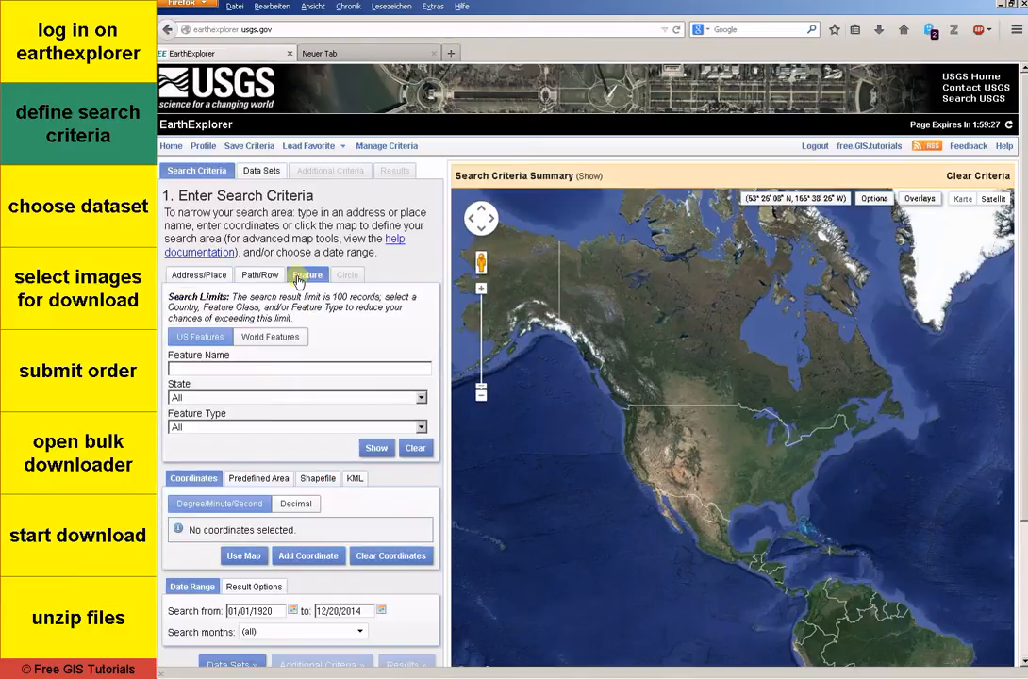
pyautogui.click(200, 276)
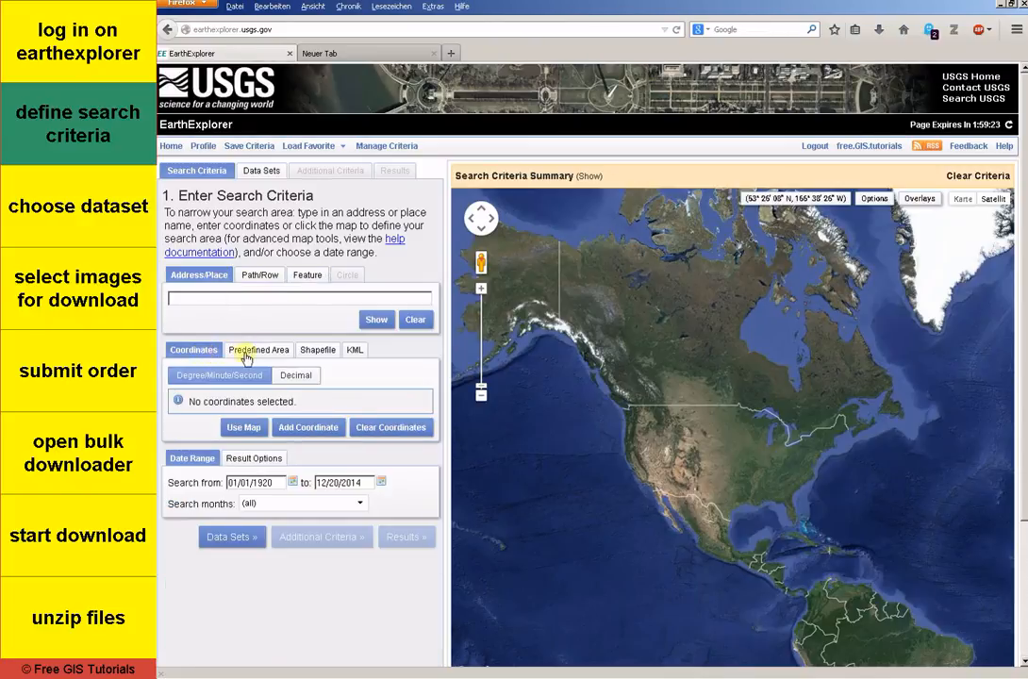
pyautogui.click(319, 359)
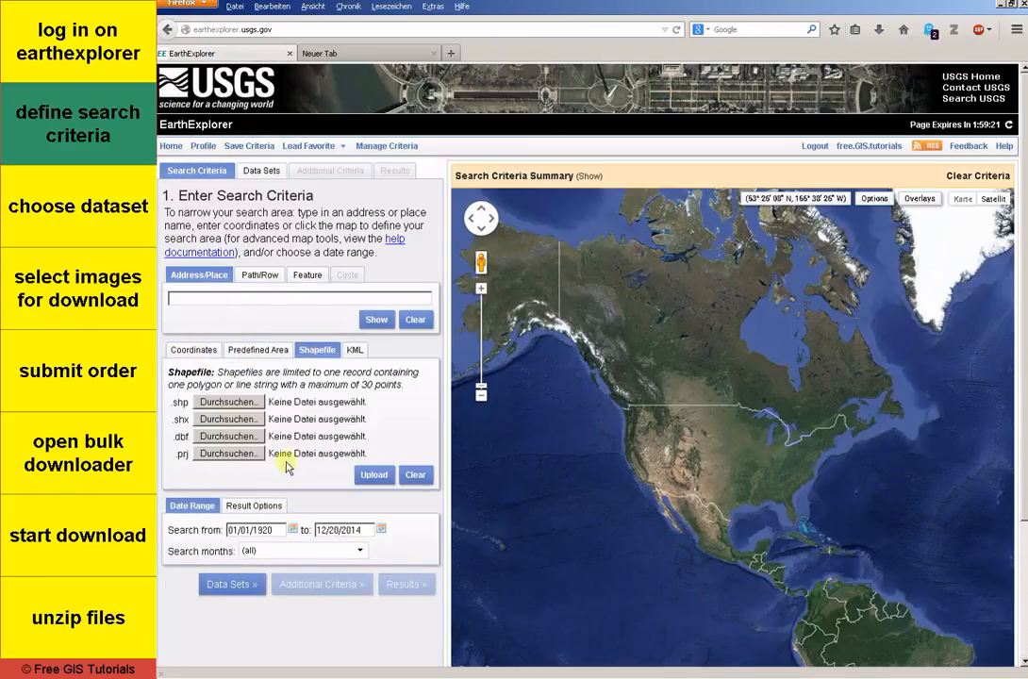
pyautogui.click(364, 353)
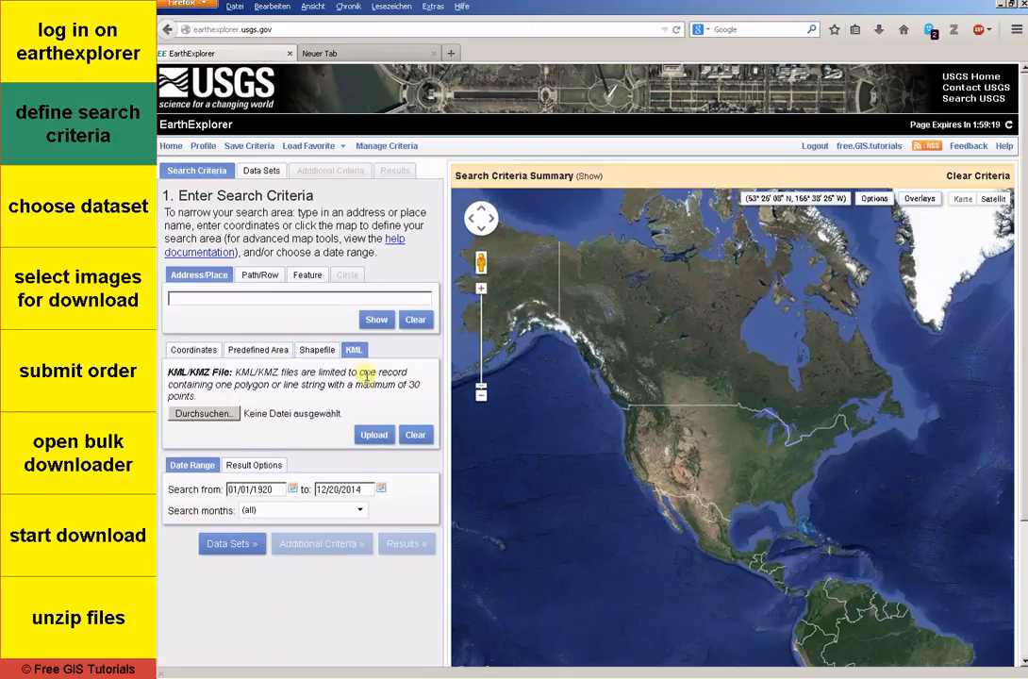
pyautogui.click(217, 357)
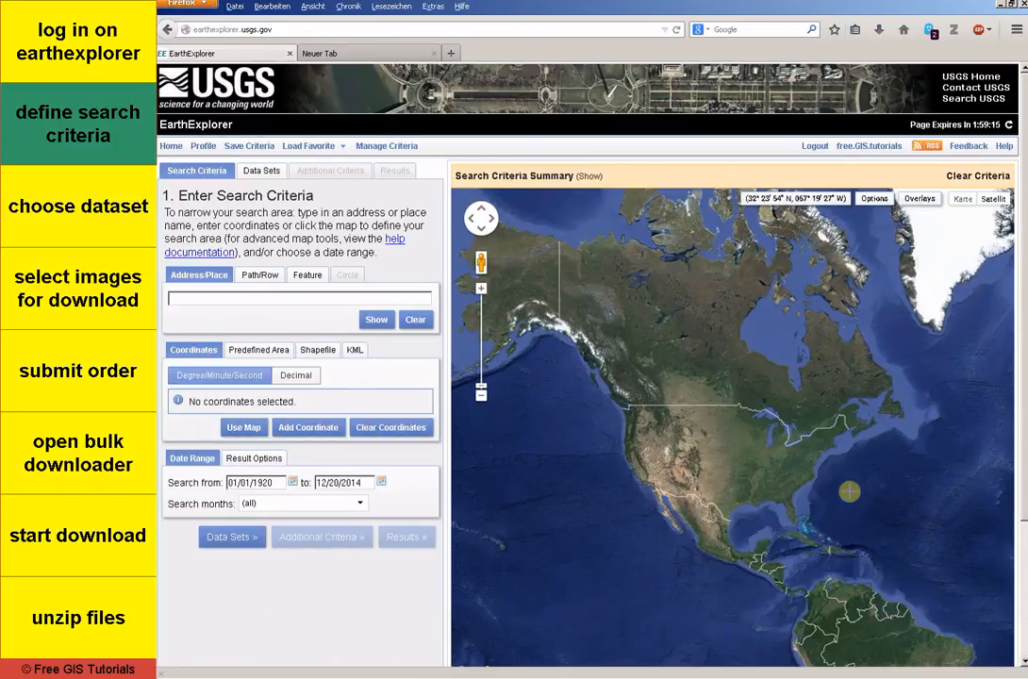
# Step: Mark a search point in West Africa on the map at about 07° 21' 45" N, 006° 09' 08" E
pyautogui.moveTo(849, 490); pyautogui.dragTo(693, 436)
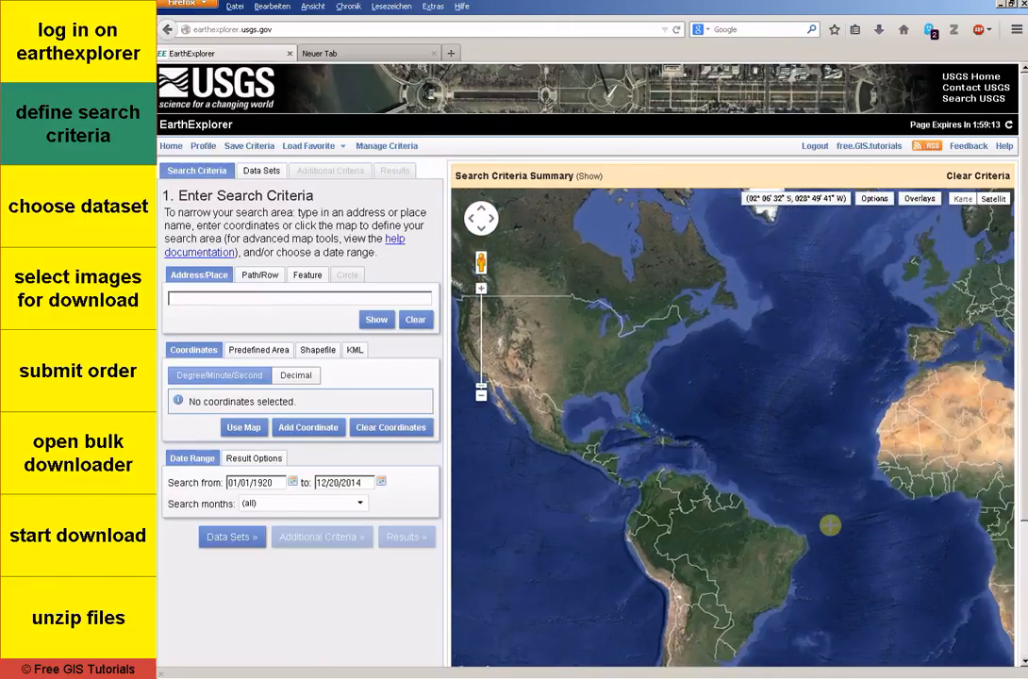
pyautogui.moveTo(830, 525); pyautogui.dragTo(700, 443)
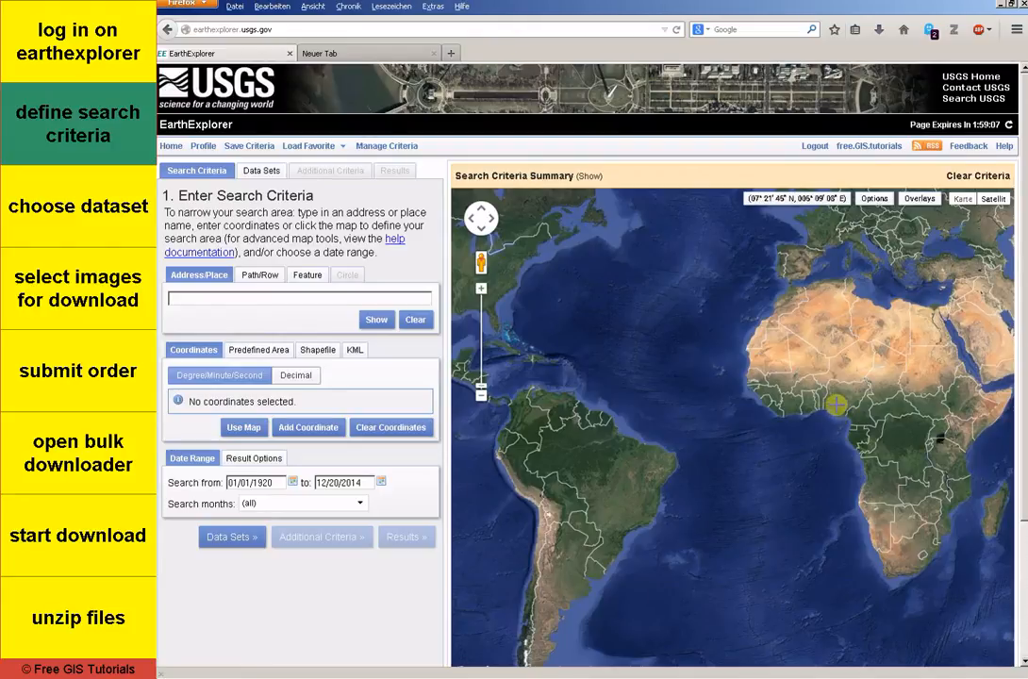
pyautogui.click(837, 406)
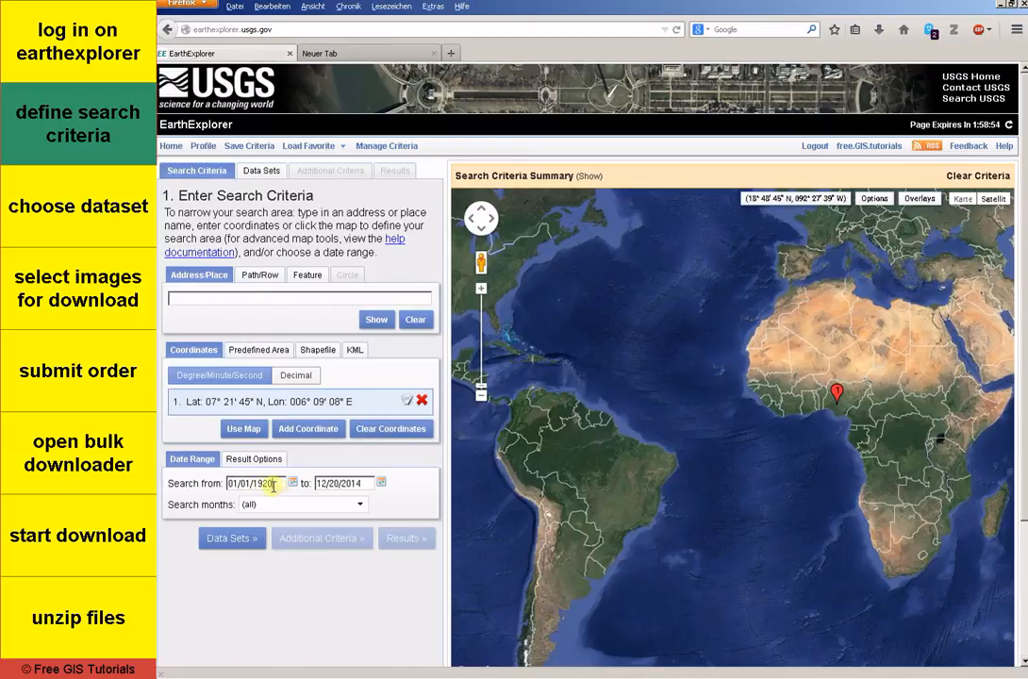
# Step: Set the start of the search date range to 01/01/2002 and change its end date
pyautogui.moveTo(273, 485); pyautogui.dragTo(259, 488)
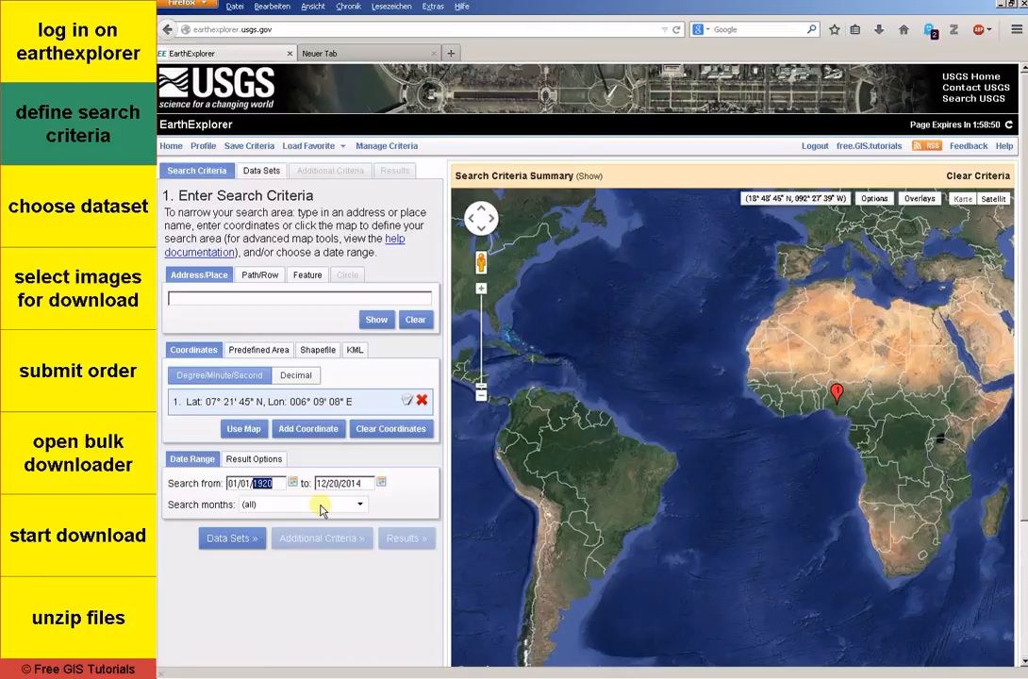
pyautogui.write('2')
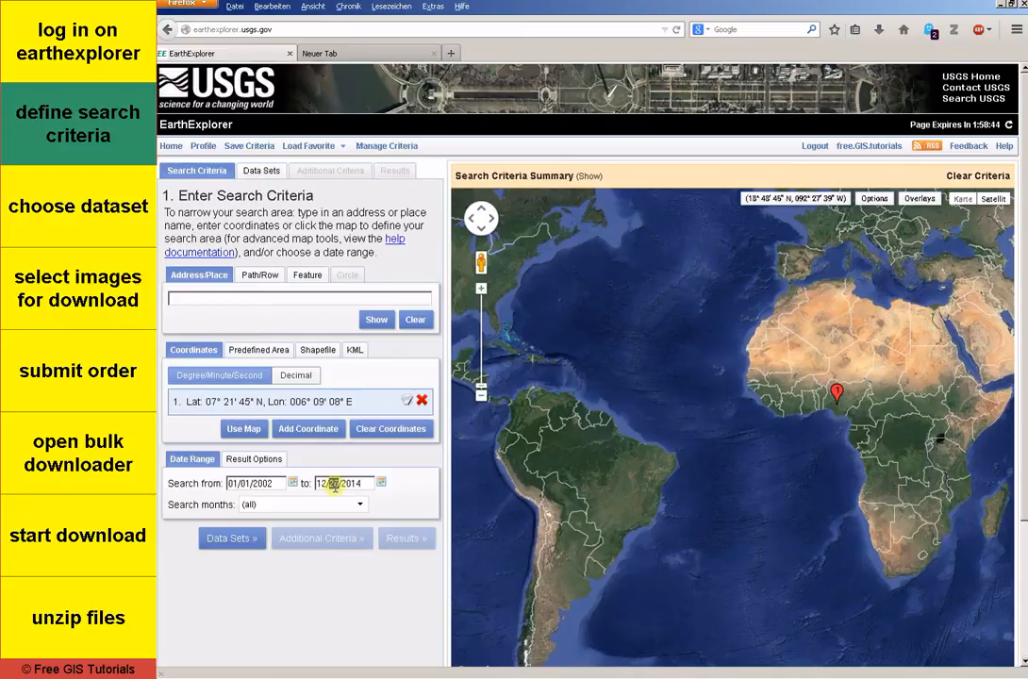
pyautogui.write('31')
# Step: Choose the eMODIS NDVI data set under Vegetation Monitoring and show the results, leaving area of interest and platform at All
pyautogui.click(243, 540)
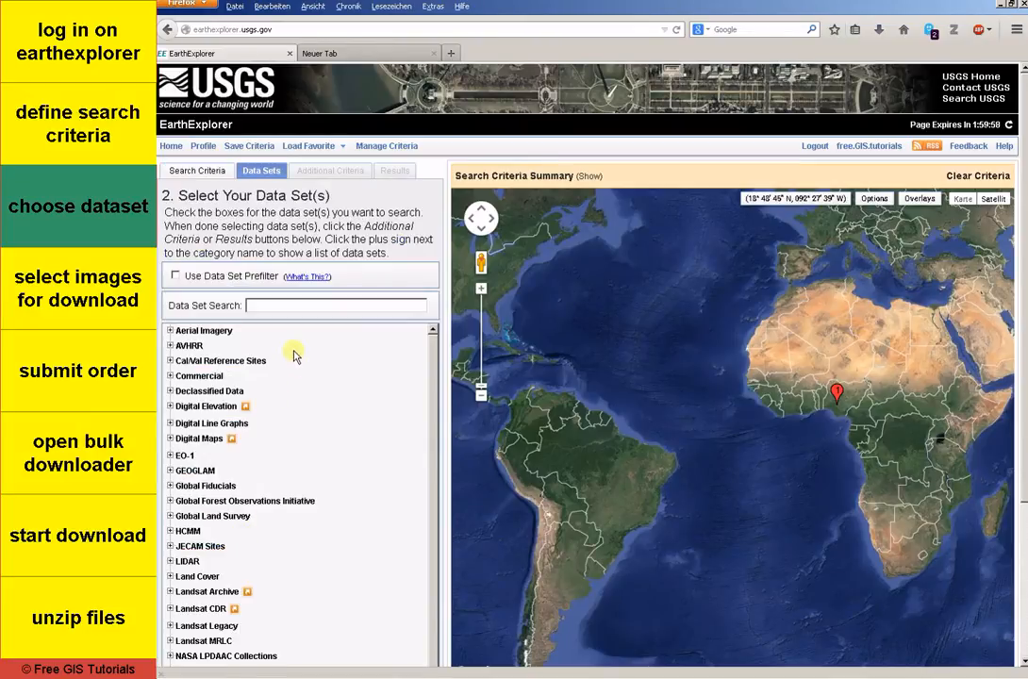
pyautogui.scroll(-4, 293, 357)
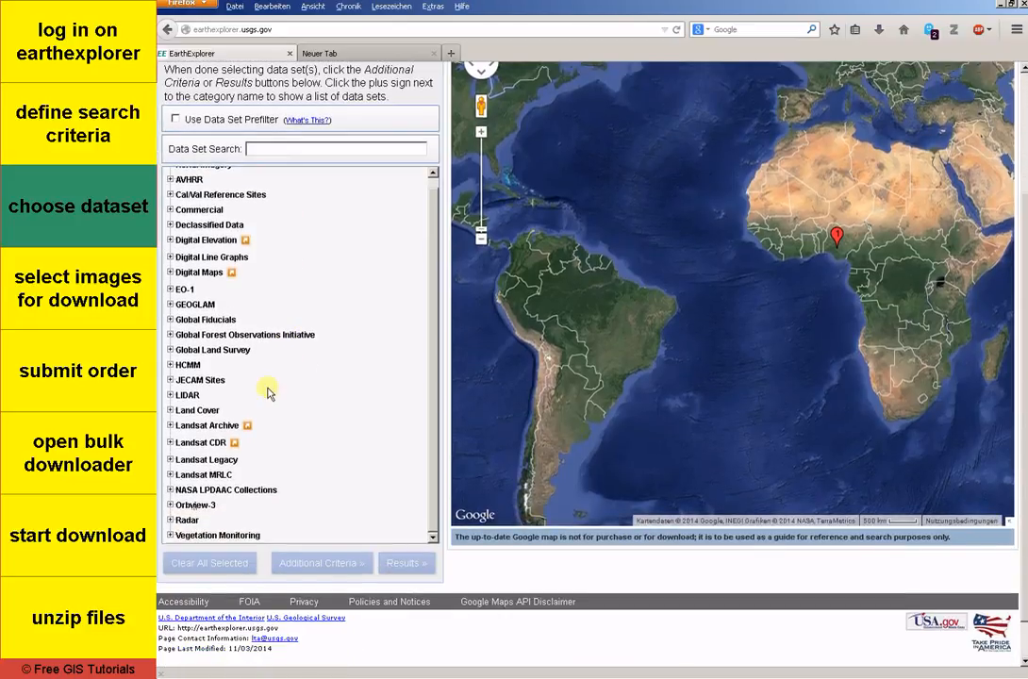
pyautogui.click(171, 535)
pyautogui.scroll(-1, 189, 528)
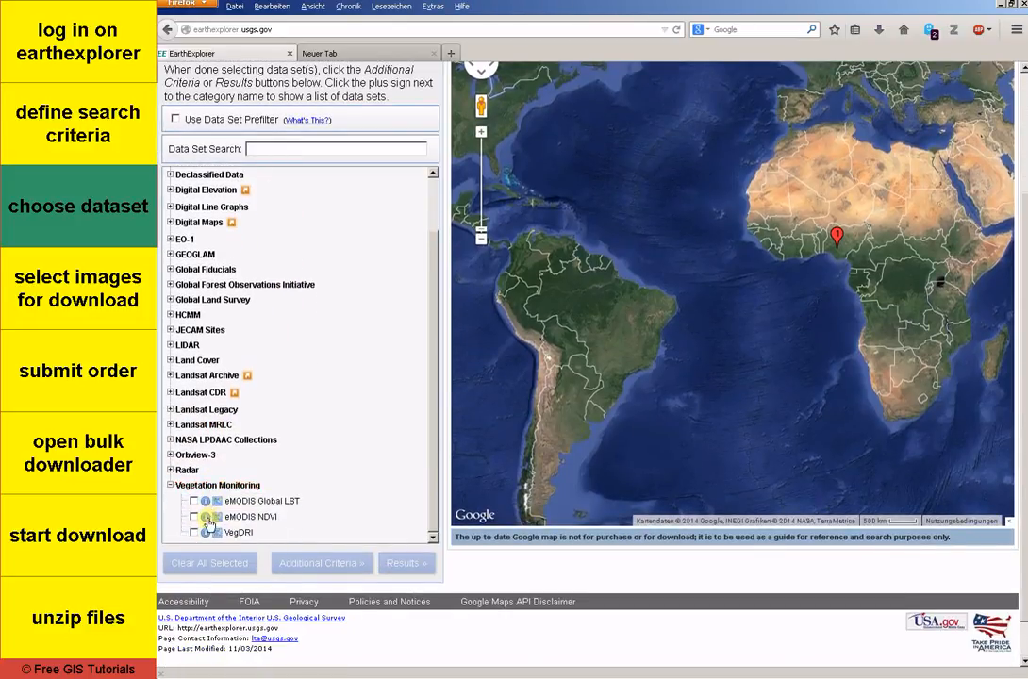
pyautogui.click(193, 518)
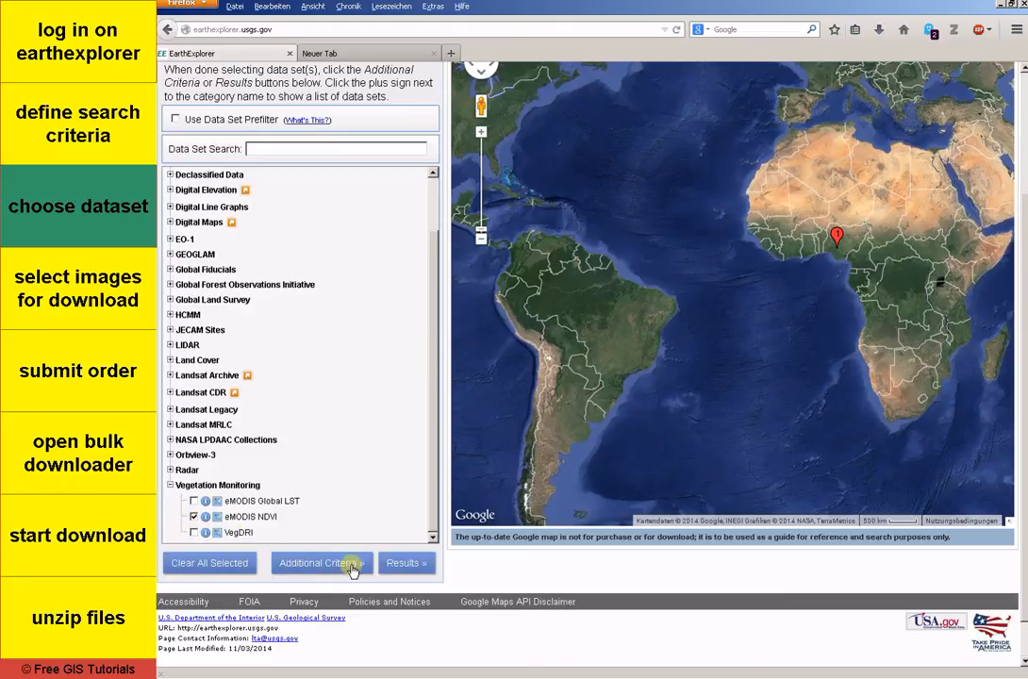
pyautogui.click(304, 564)
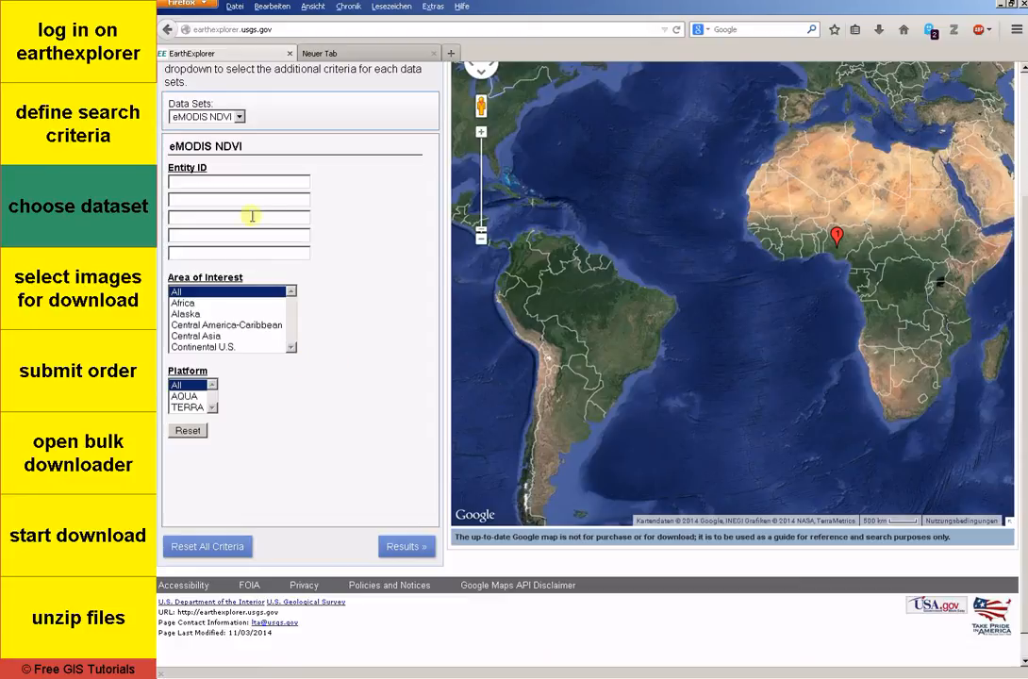
pyautogui.click(393, 548)
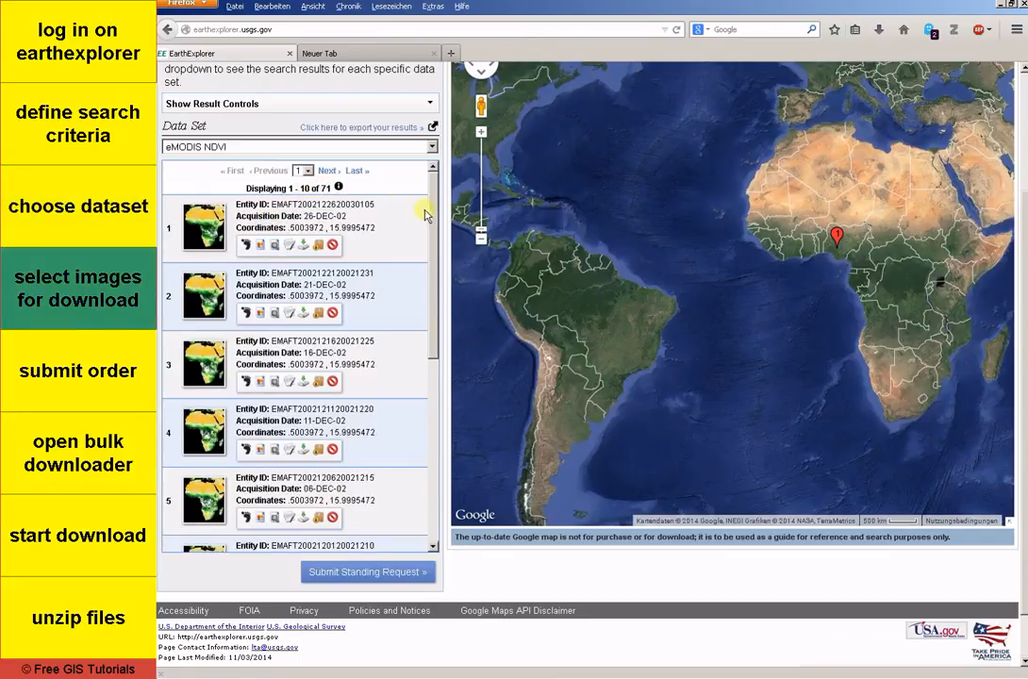
# Step: Add the first scene, acquired 26-DEC-02, and all other results from the current page to the bulk download
pyautogui.moveTo(431, 213); pyautogui.dragTo(419, 181)
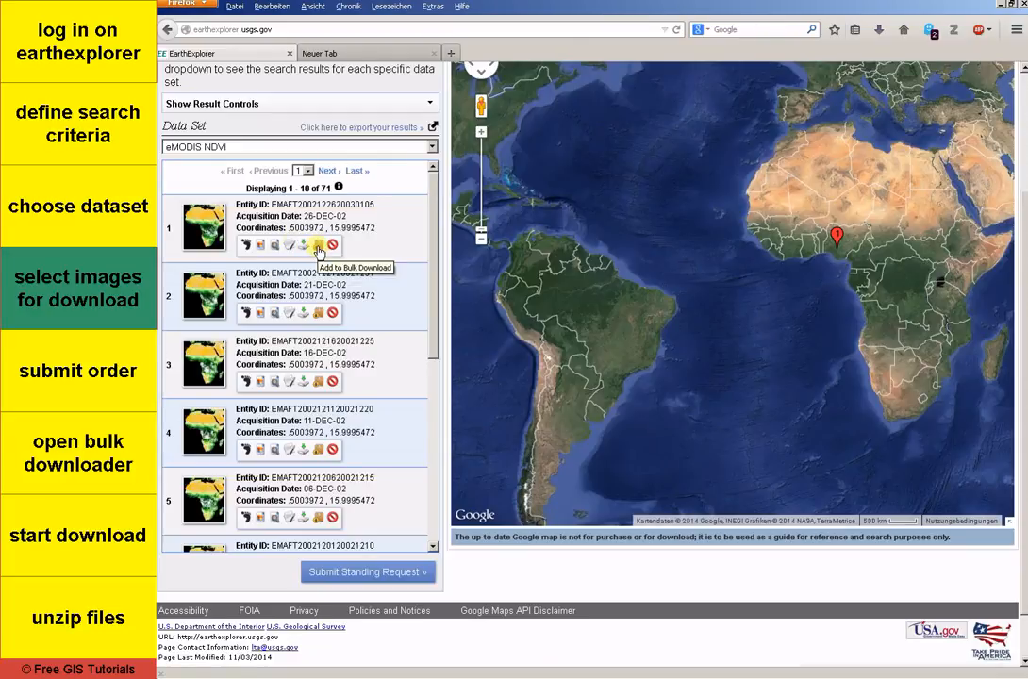
pyautogui.click(318, 247)
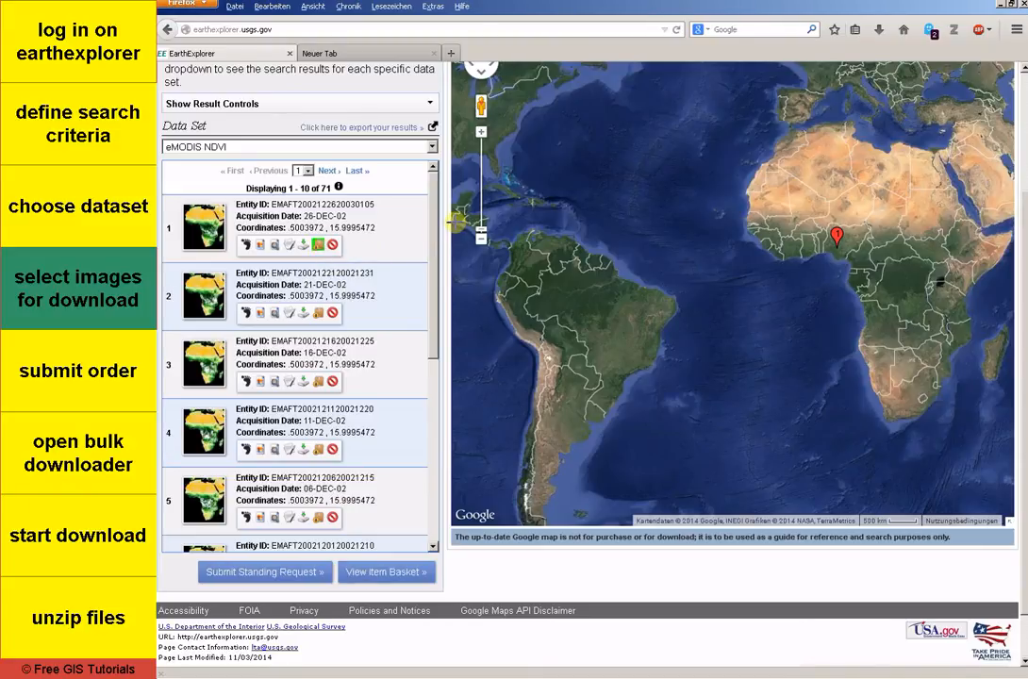
pyautogui.scroll(1, 454, 228)
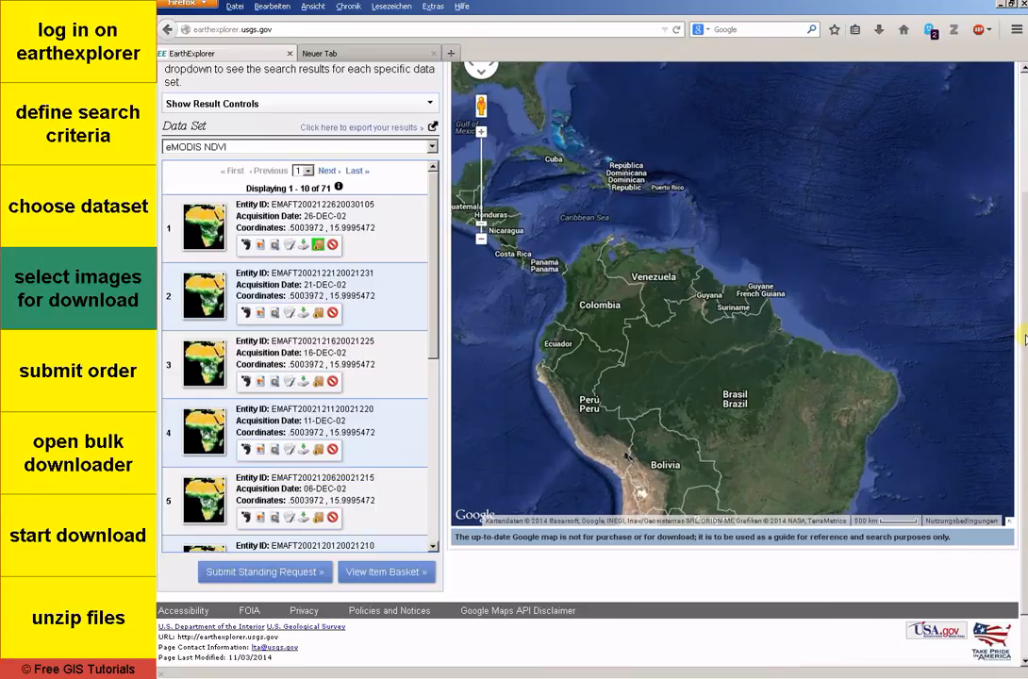
pyautogui.moveTo(1025, 340); pyautogui.dragTo(1023, 267)
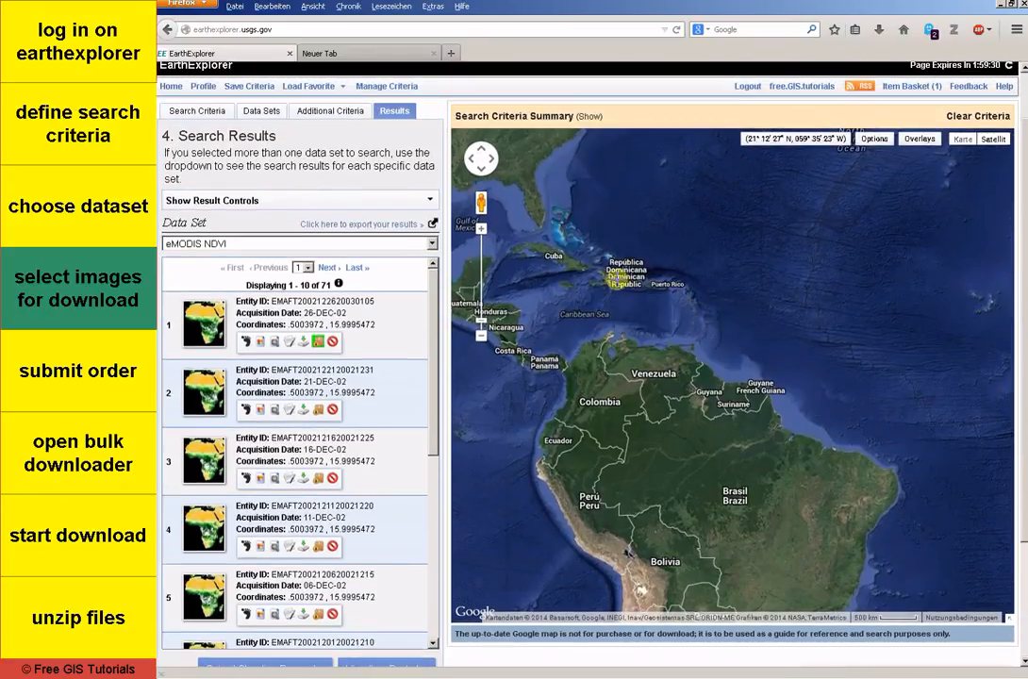
pyautogui.click(359, 202)
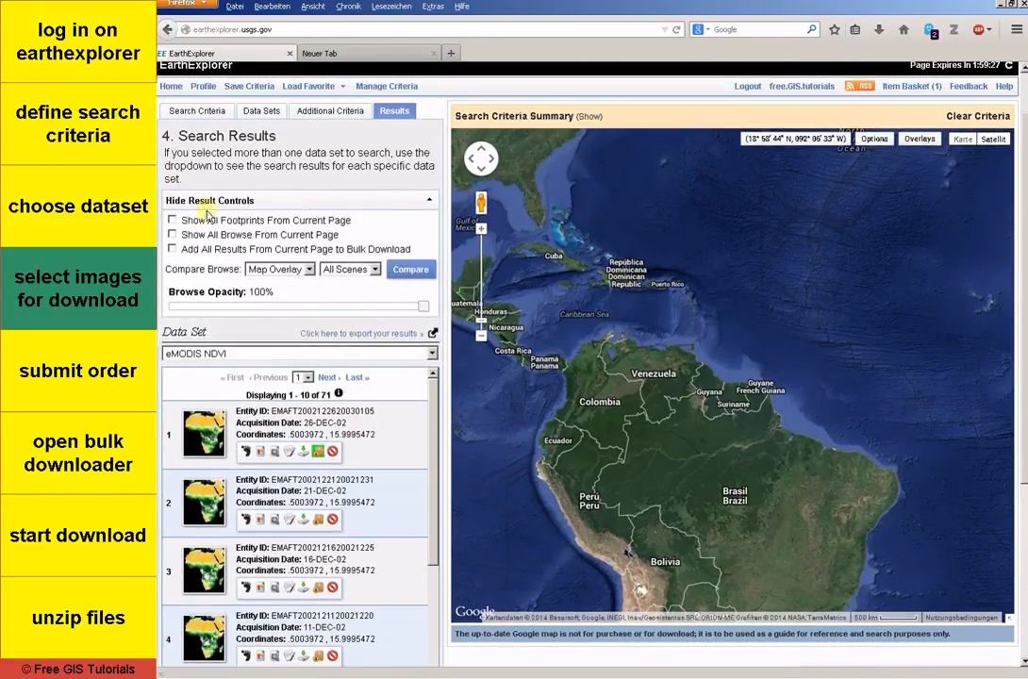
pyautogui.click(173, 250)
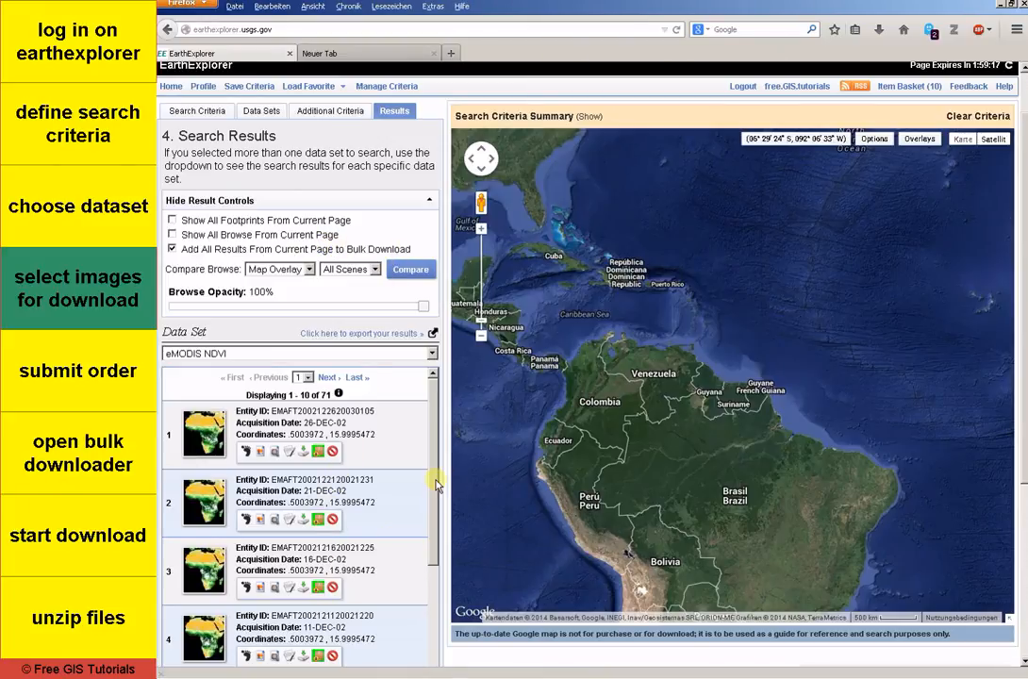
# Step: Open the item basket, proceed to checkout and submit the eMODIS NDVI bulk download order
pyautogui.moveTo(435, 485); pyautogui.dragTo(443, 631)
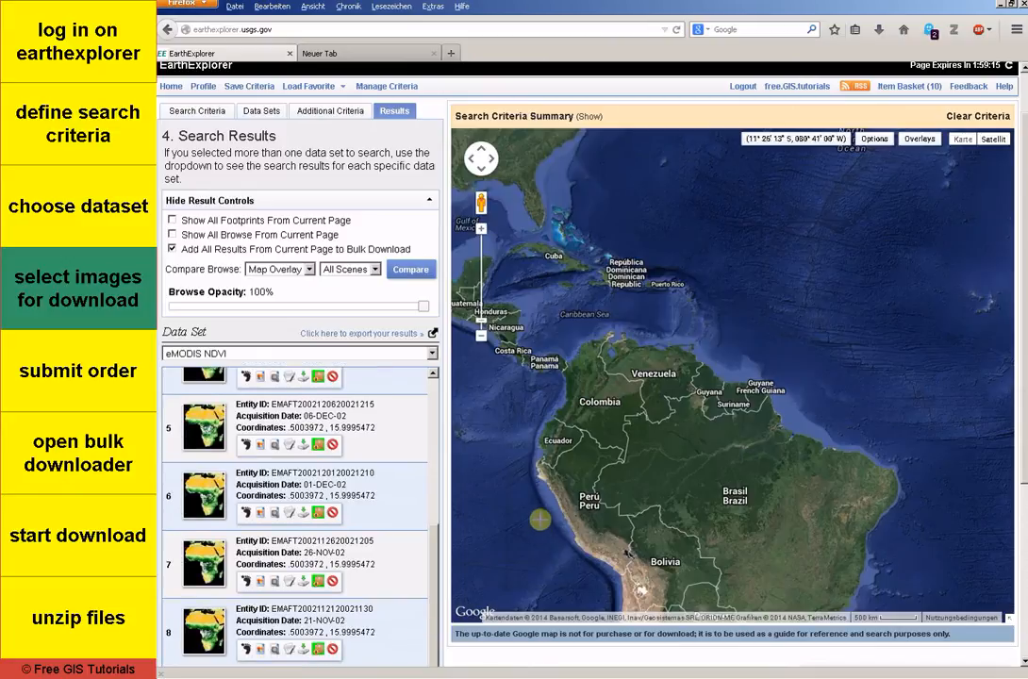
pyautogui.scroll(-1, 541, 519)
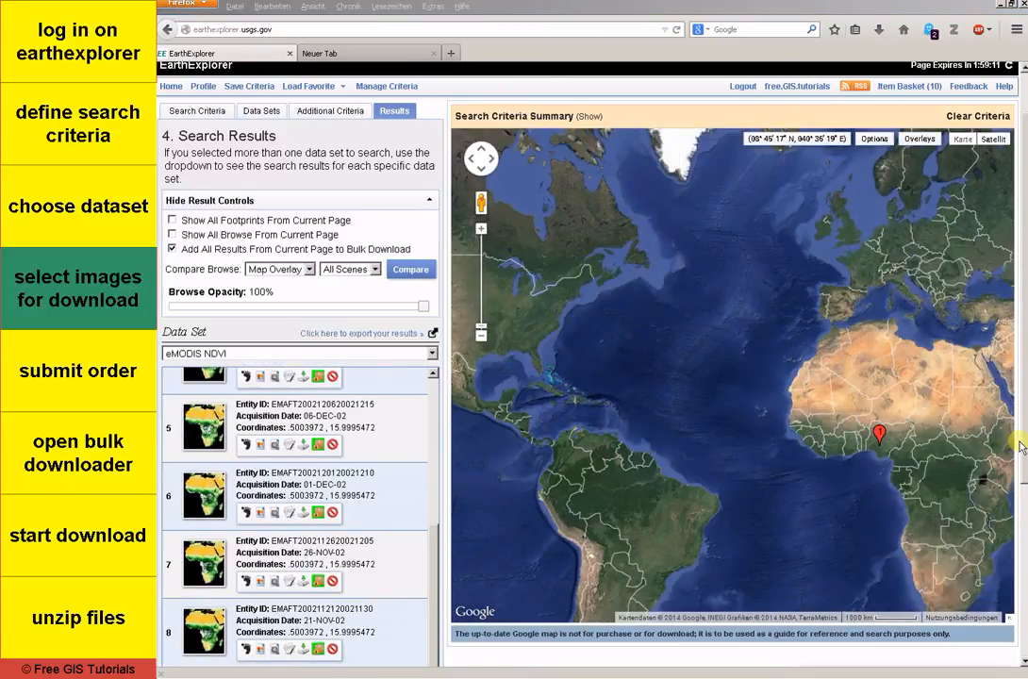
pyautogui.scroll(-4, 1021, 446)
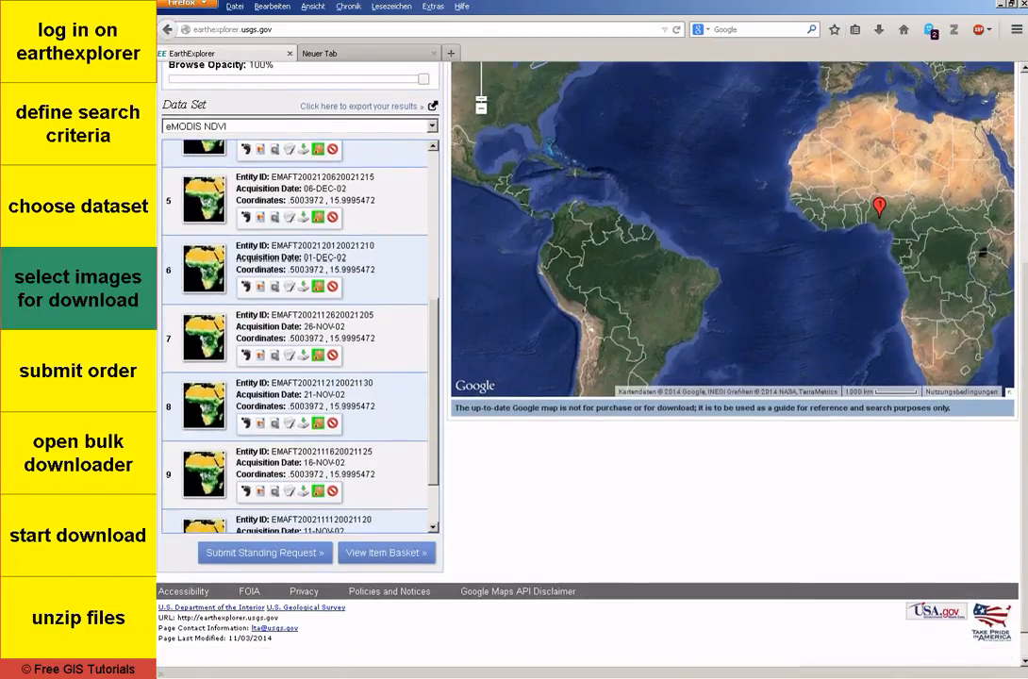
pyautogui.click(398, 553)
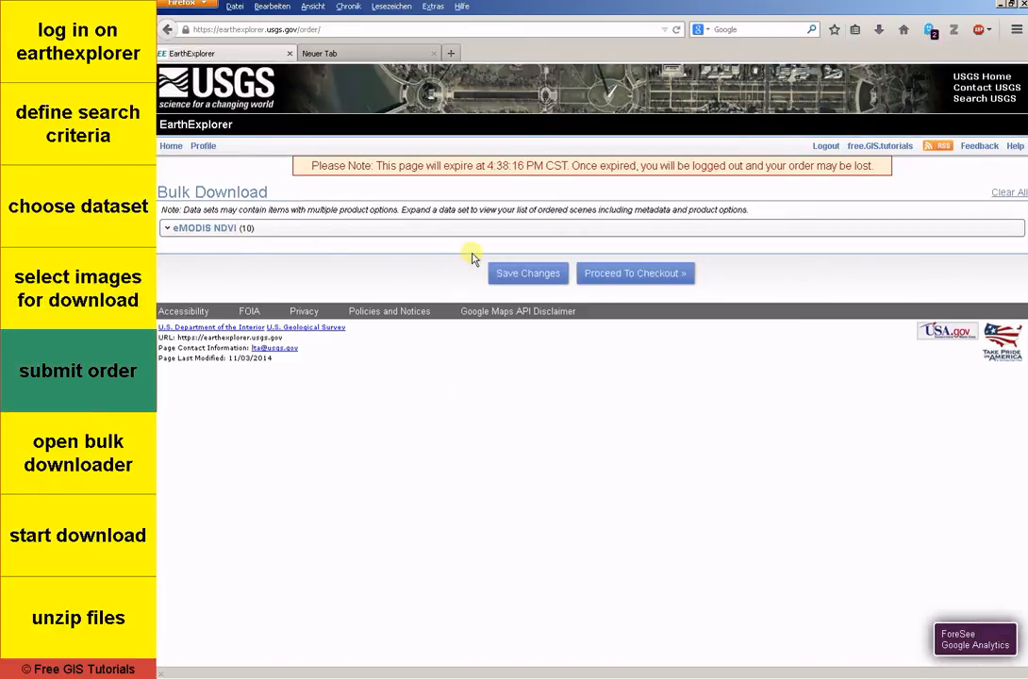
pyautogui.click(640, 273)
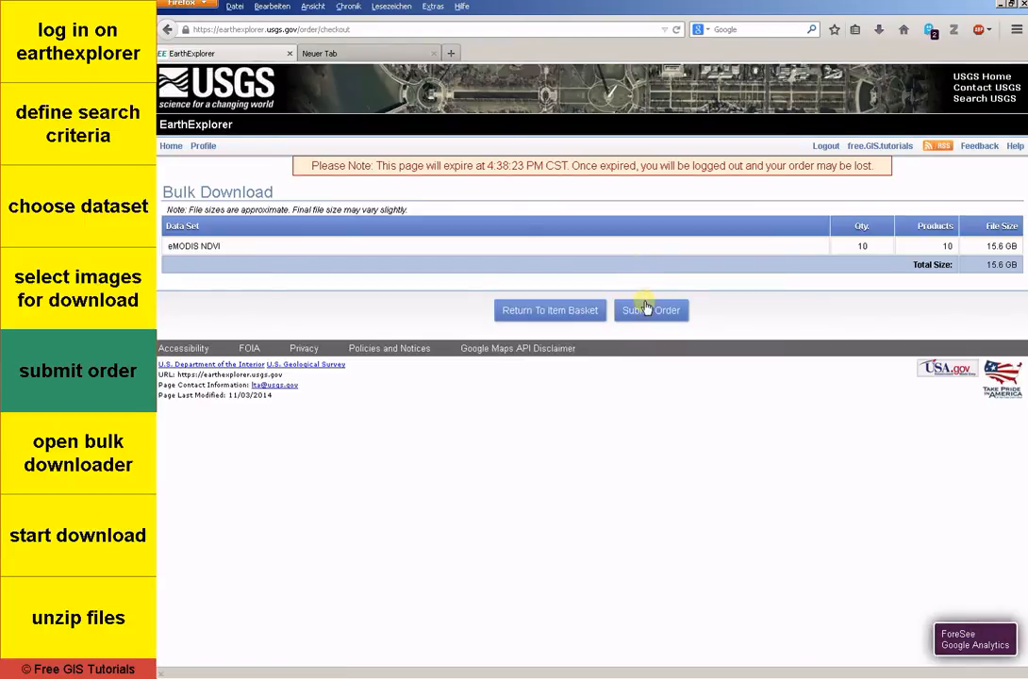
pyautogui.click(647, 311)
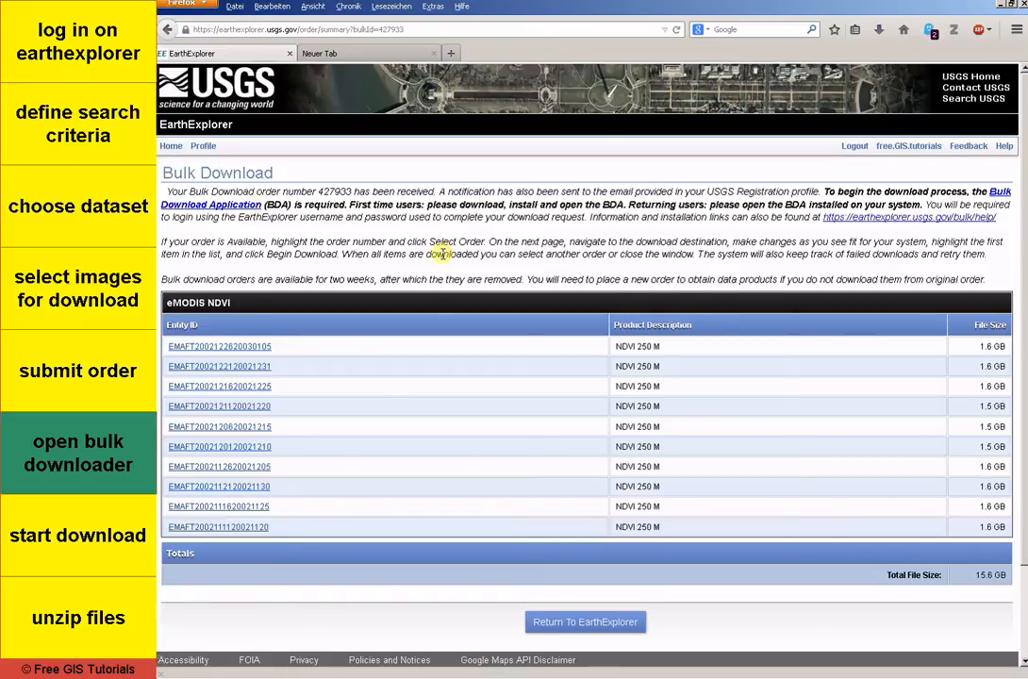
# Step: Switch to the Bulk Download Application and log in with the EarthExplorer username and account password
pyautogui.scroll(-2, 441, 253)
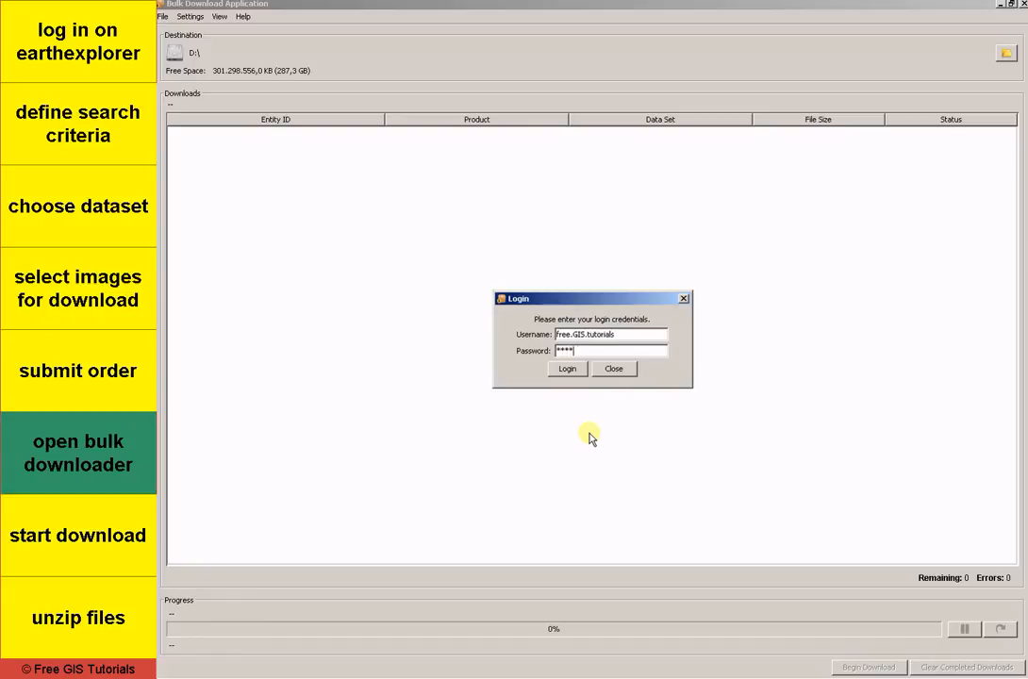
pyautogui.press('Return')
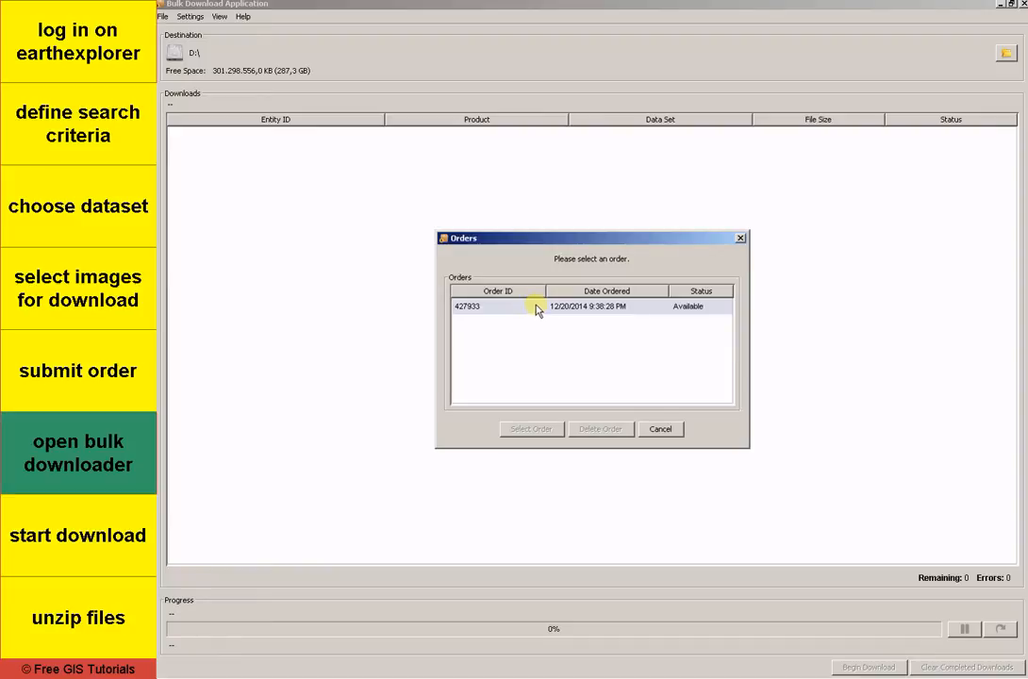
# Step: Load the available order, download all its eMODIS NDVI scenes and decline selecting another order
pyautogui.click(536, 308)
pyautogui.click(545, 429)
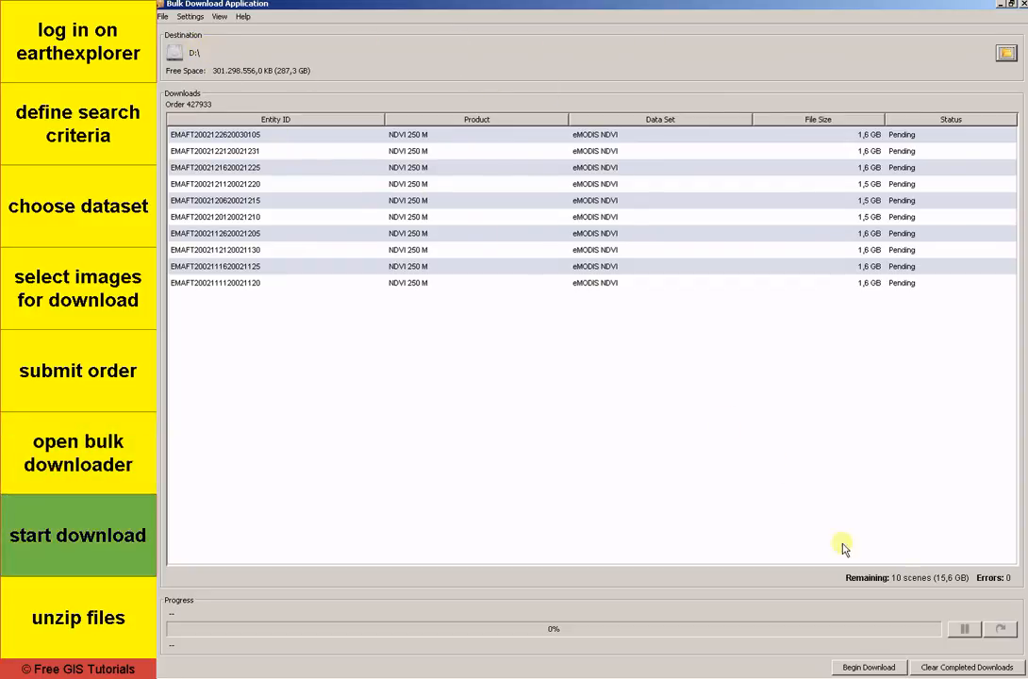
pyautogui.click(869, 666)
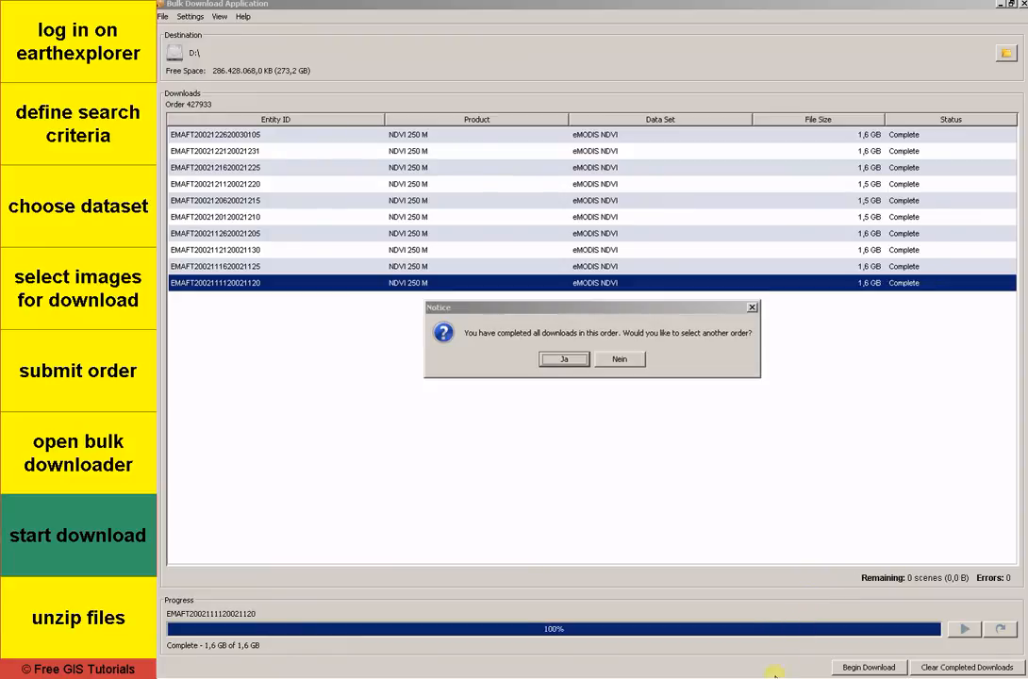
pyautogui.click(632, 361)
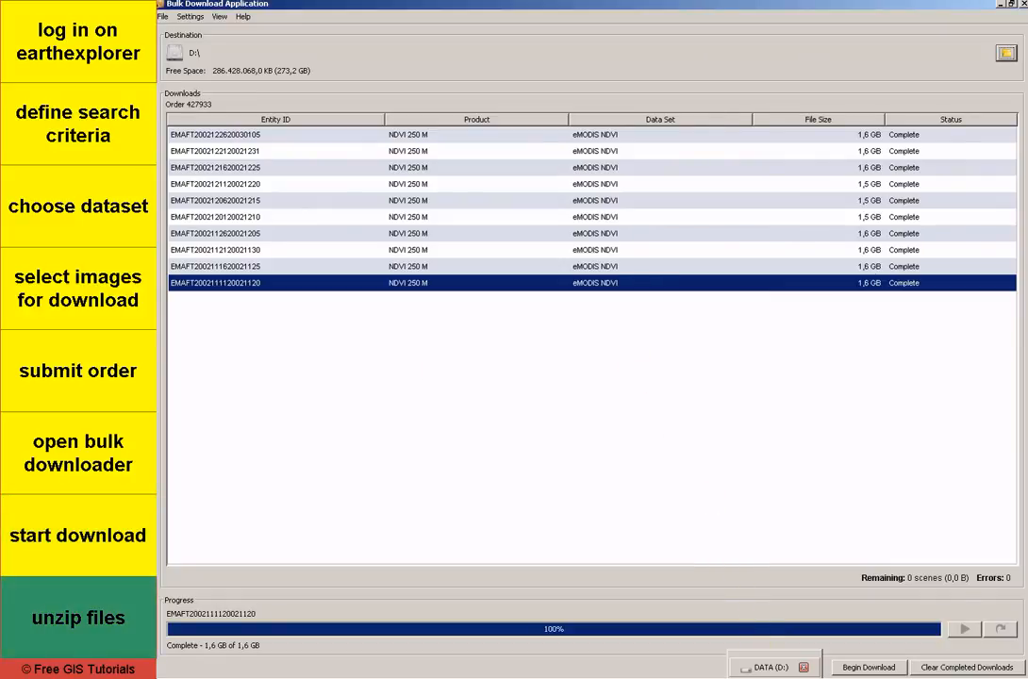
# Step: Switch to Windows Explorer on DATA (D:) and open the eMODIS NDVI folder inside the downloaded bulk order folder
pyautogui.click(773, 669)
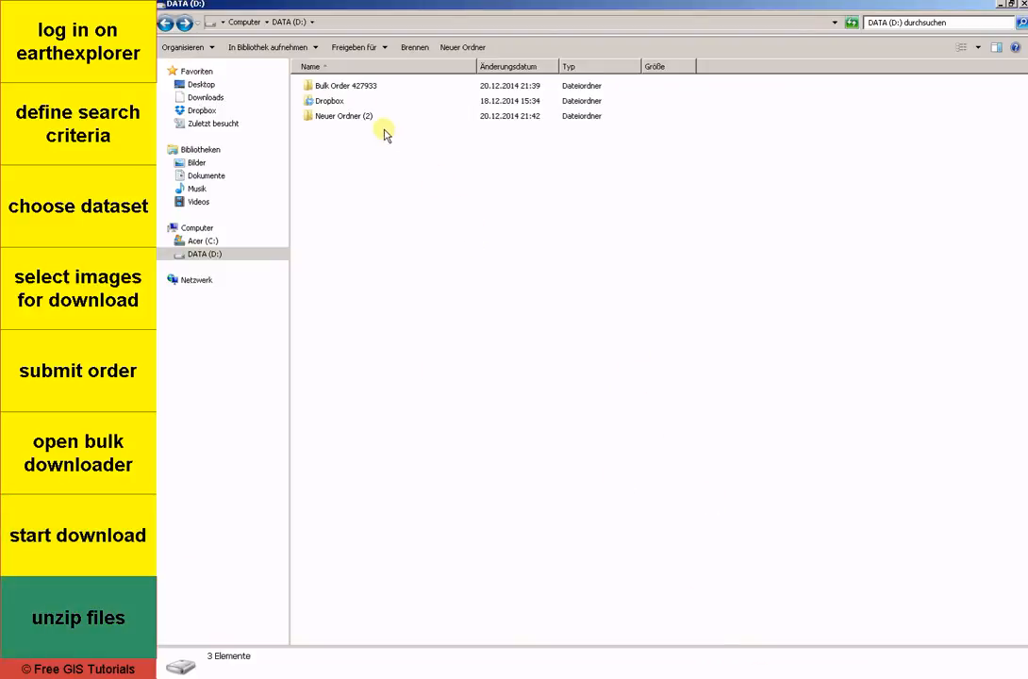
pyautogui.doubleClick(367, 90)
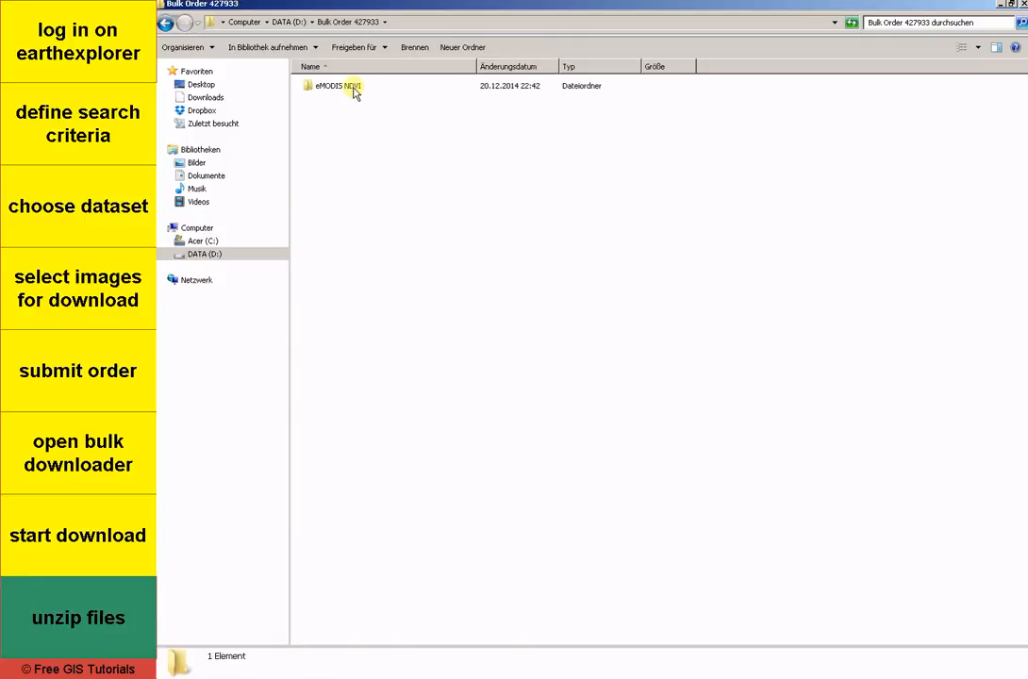
pyautogui.doubleClick(357, 89)
# Step: Extract all the downloaded ZIP archives into the current folder with 7-Zip and widen the Name column to fit the full file names
pyautogui.moveTo(512, 328); pyautogui.dragTo(356, 90)
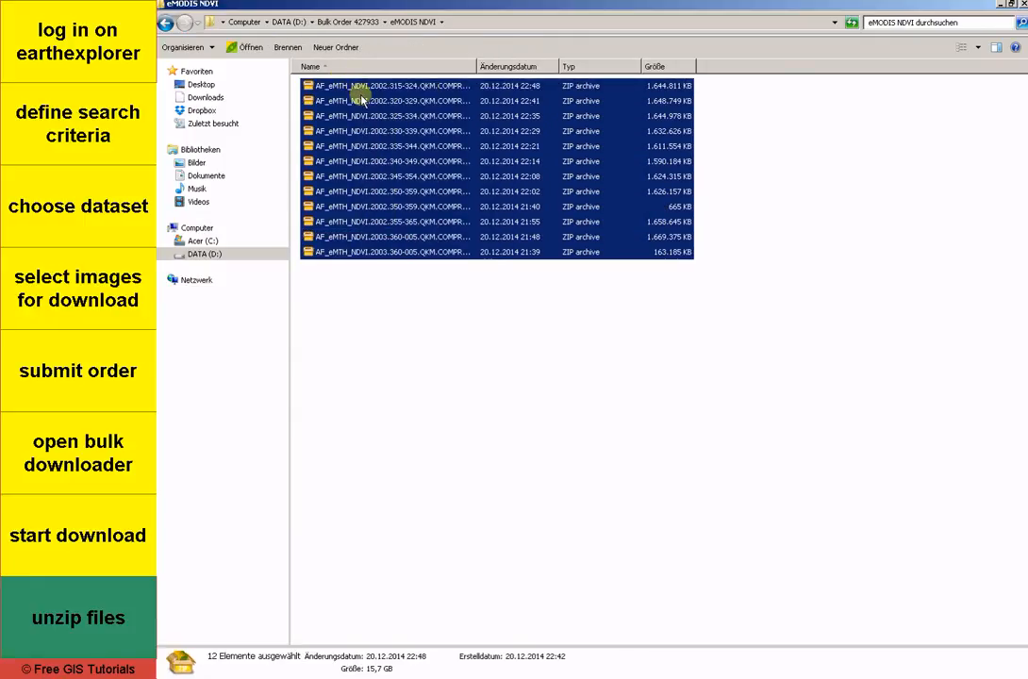
pyautogui.rightClick(358, 91)
pyautogui.moveTo(401, 128)
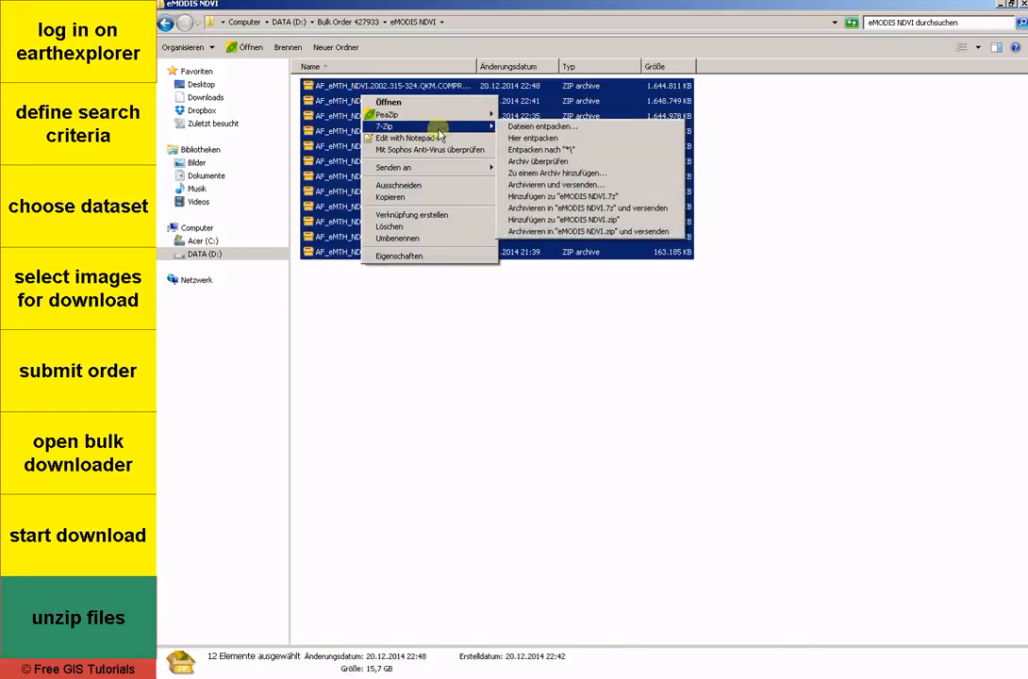
pyautogui.click(533, 139)
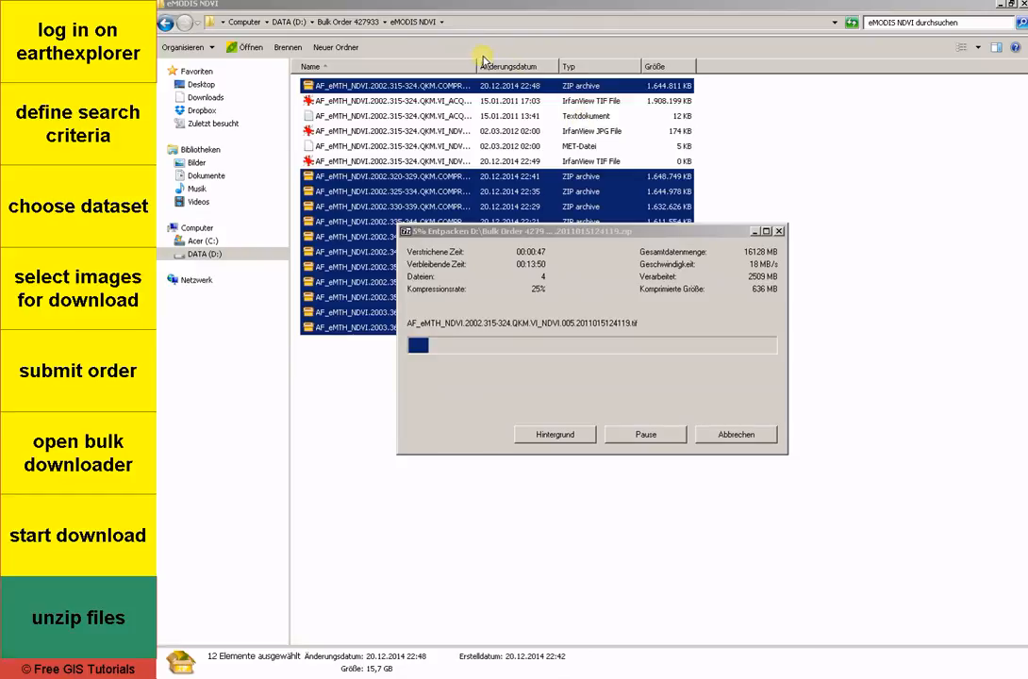
pyautogui.moveTo(477, 66); pyautogui.dragTo(662, 75)
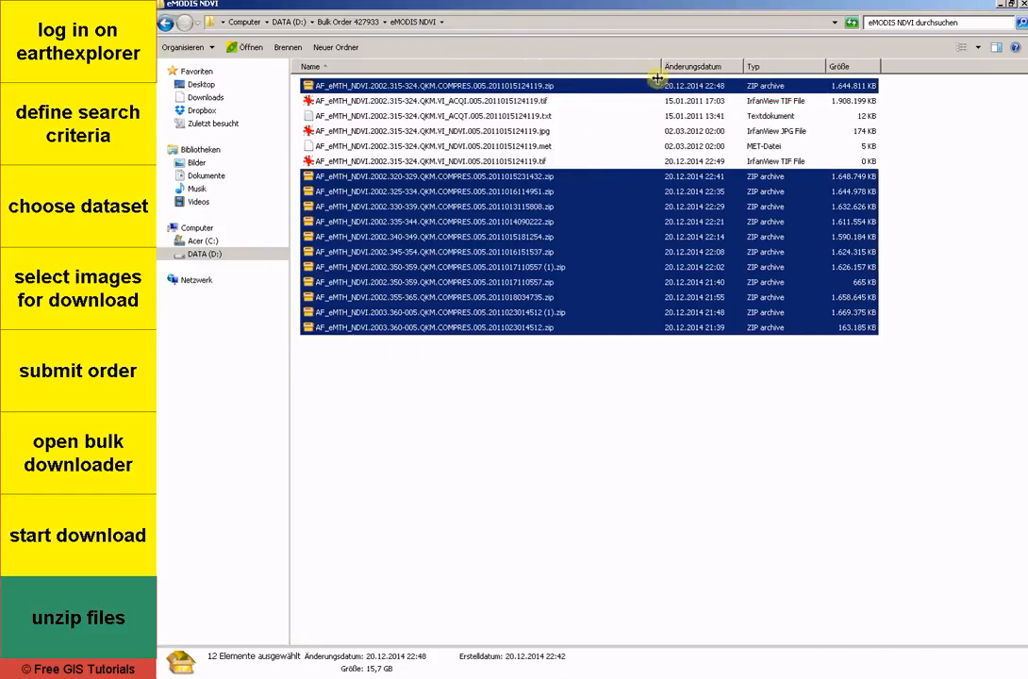